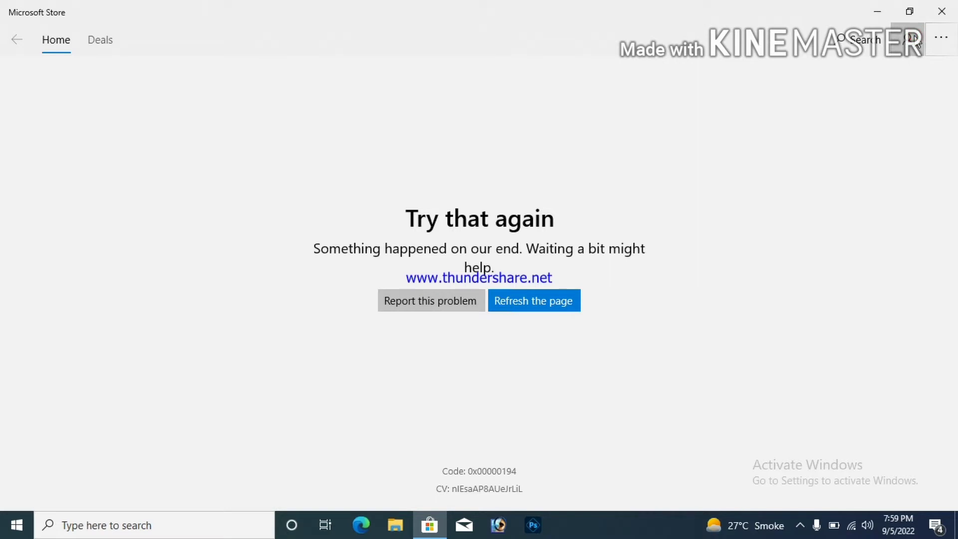
{"action": "left_click", "coordinate": [917, 43]}
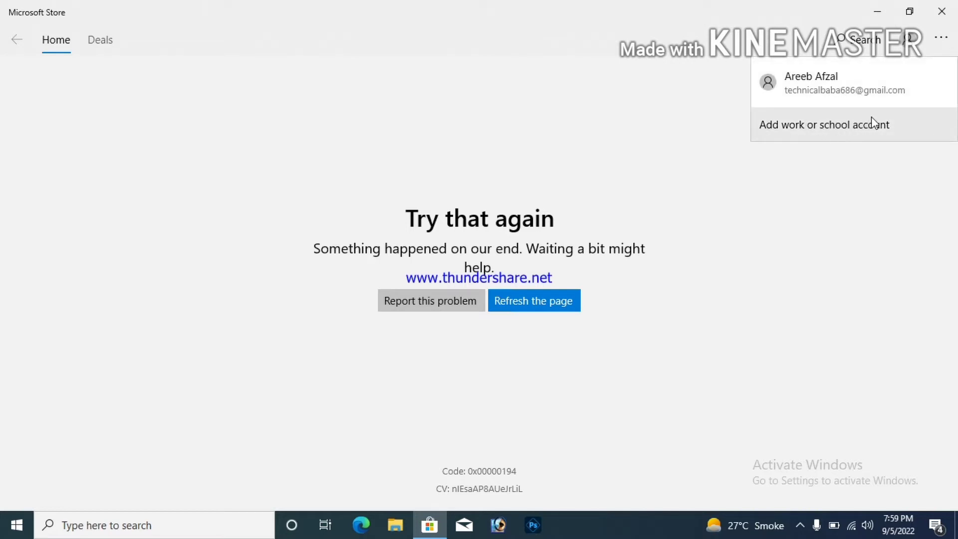
{"action": "left_click", "coordinate": [951, 23]}
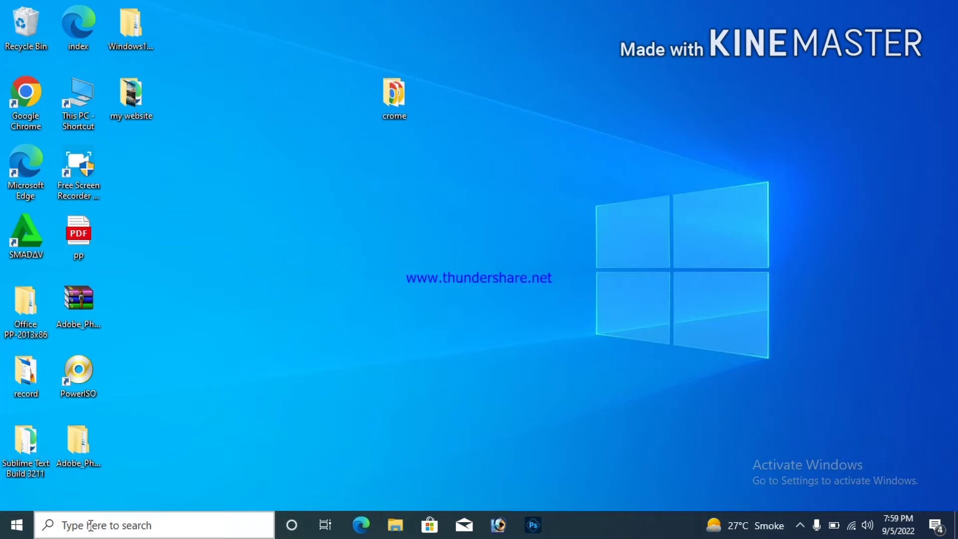
Step: Search Windows for 'exc' and launch Excel 2013 from the results
{"action": "left_click", "coordinate": [91, 527]}
{"action": "type", "text": "e"}
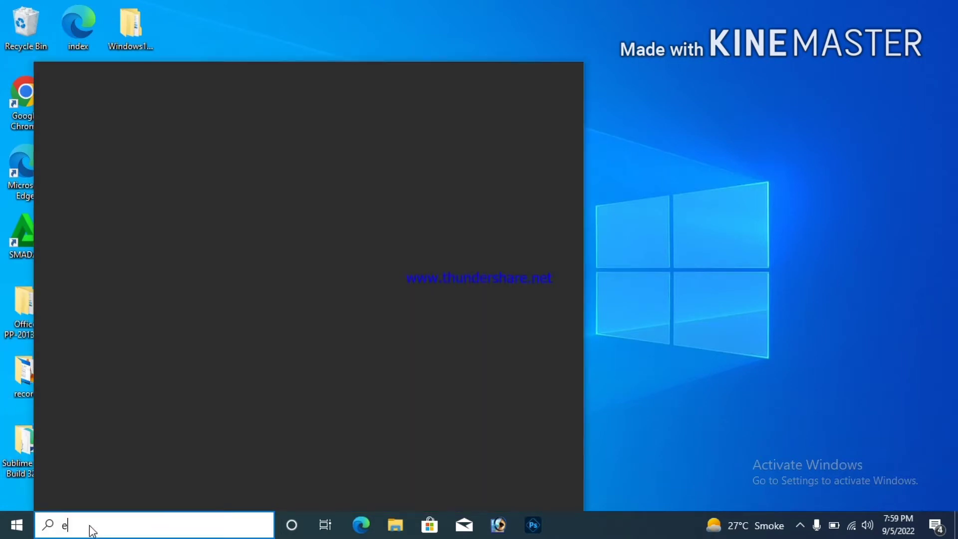
{"action": "type", "text": "xc"}
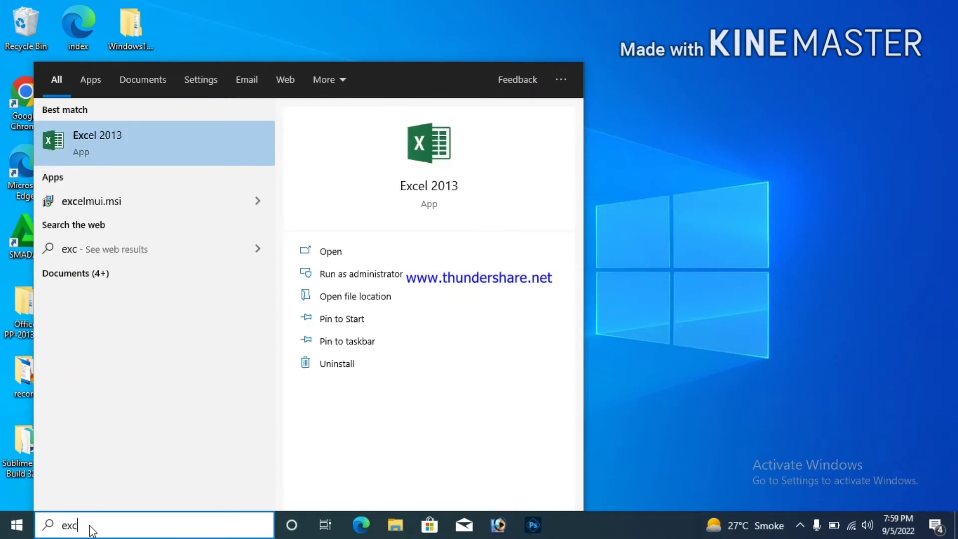
{"action": "key", "text": "Escape"}
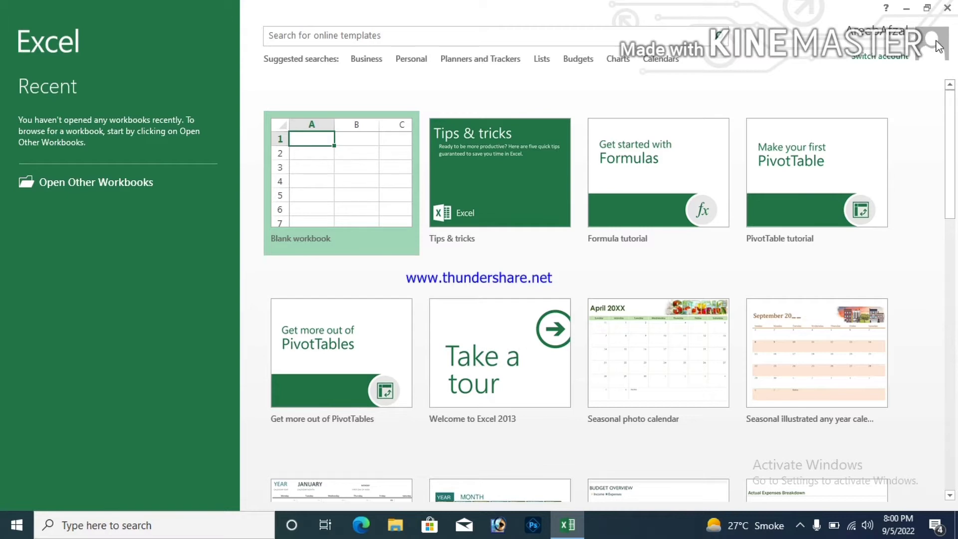
Step: Create blank workbook Book1 and start Switch Account from File > Account
{"action": "left_click", "coordinate": [374, 166]}
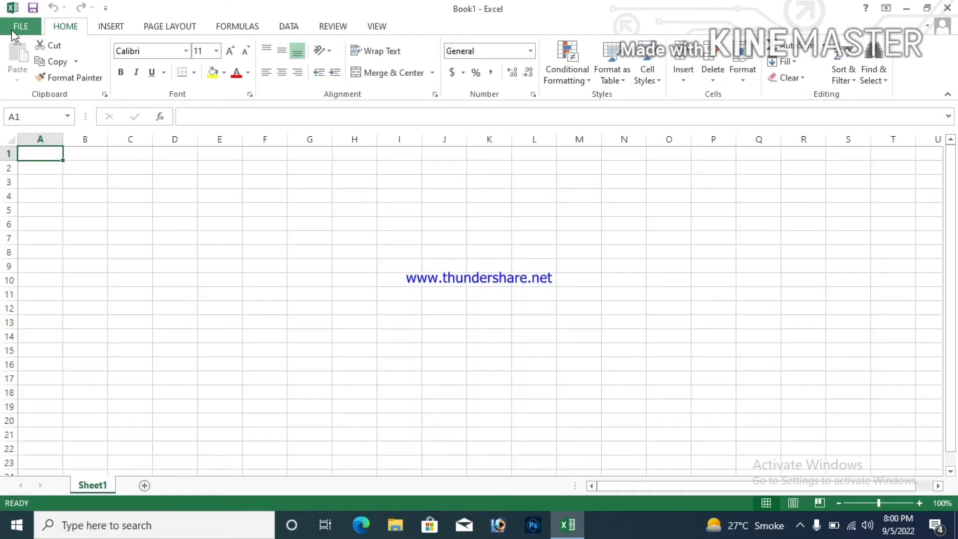
{"action": "left_click", "coordinate": [17, 28]}
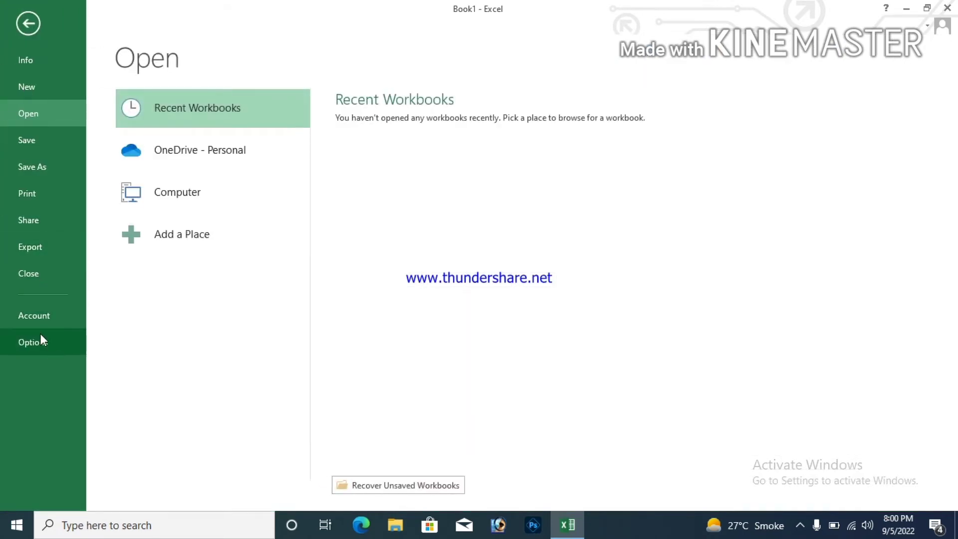
{"action": "left_click", "coordinate": [46, 317]}
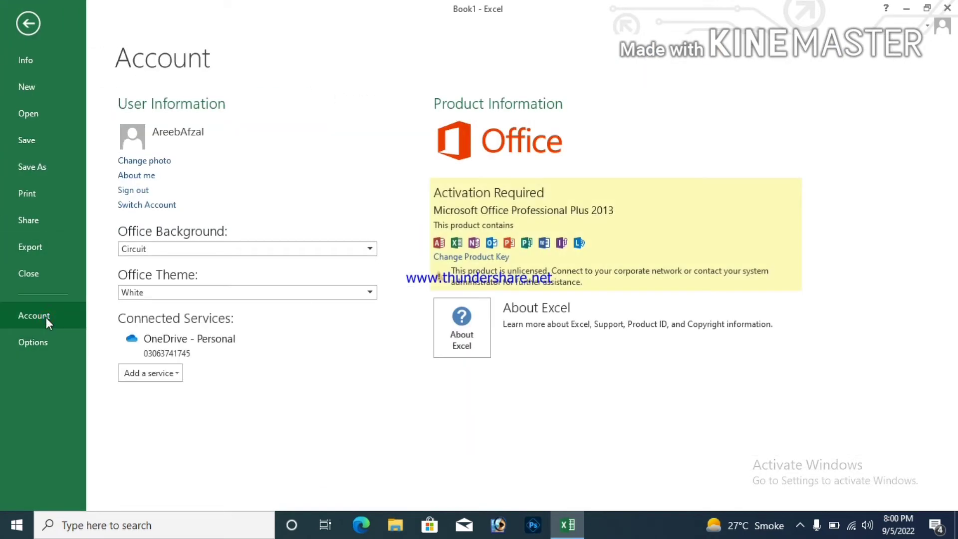
{"action": "left_click", "coordinate": [144, 209]}
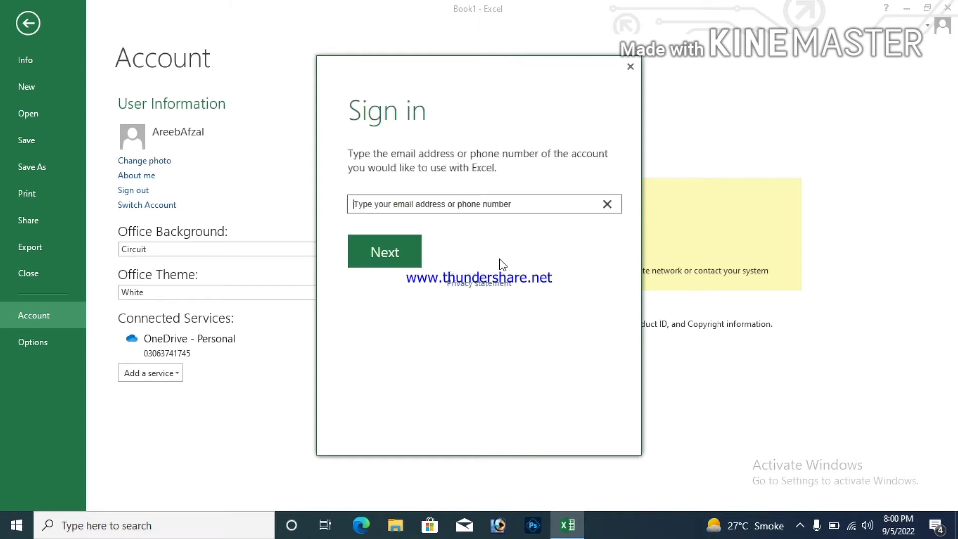
Step: Enter the account's e-mail address in the Sign in dialog and continue
{"action": "left_click", "coordinate": [460, 205]}
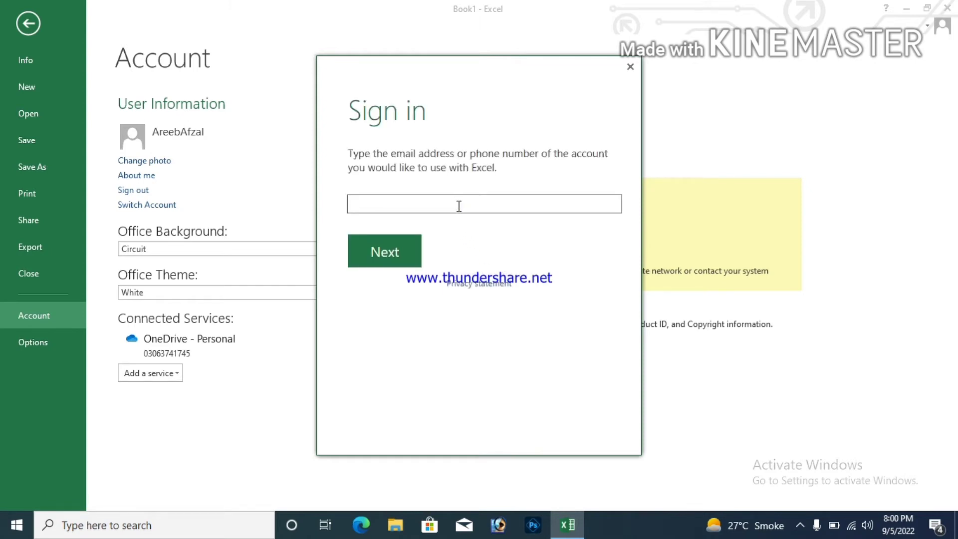
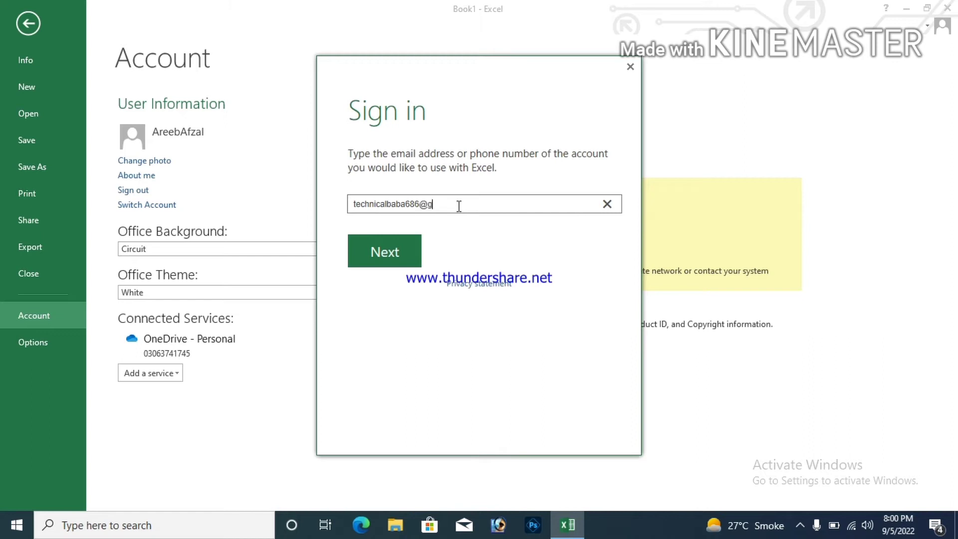
{"action": "left_click", "coordinate": [401, 255]}
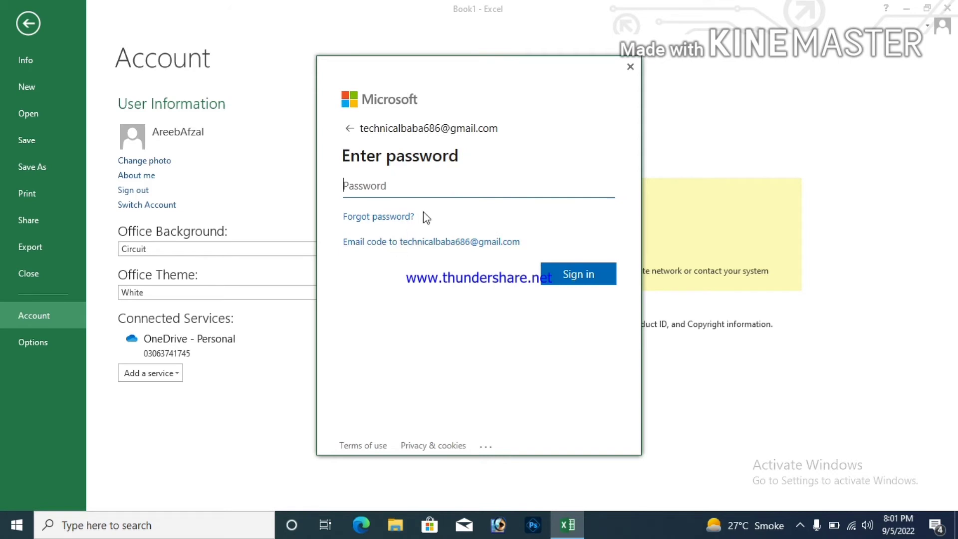
Step: Submit the account password and let the browser remember it
{"action": "left_click_drag", "start_coordinate": [449, 205], "coordinate": [406, 330]}
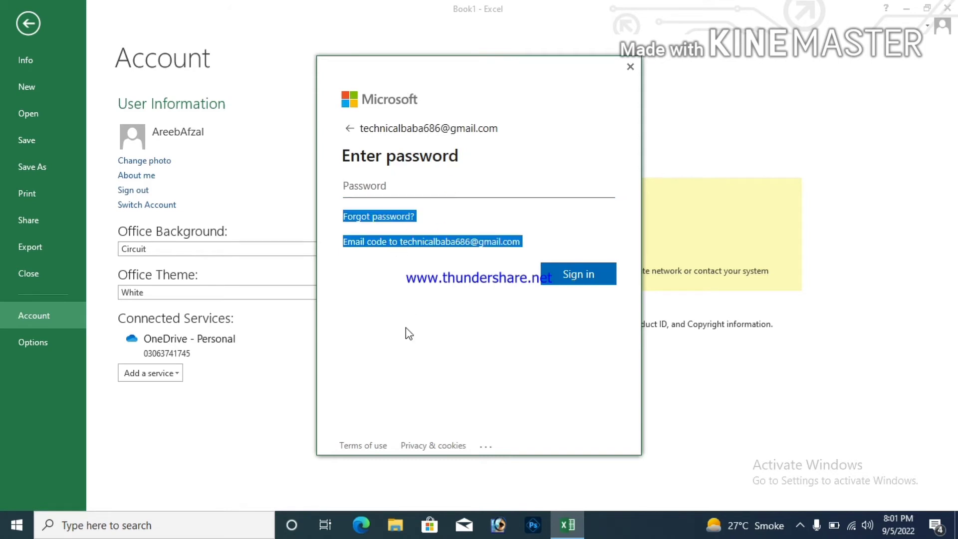
{"action": "left_click", "coordinate": [440, 186]}
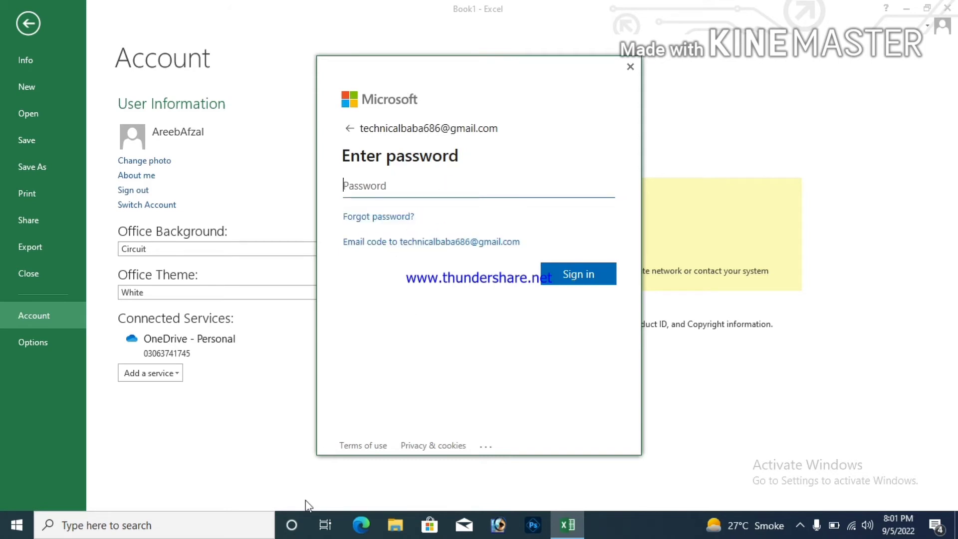
{"action": "type", "text": "••"}
{"action": "type", "text": "••"}
{"action": "type", "text": "•••"}
{"action": "type", "text": "•"}
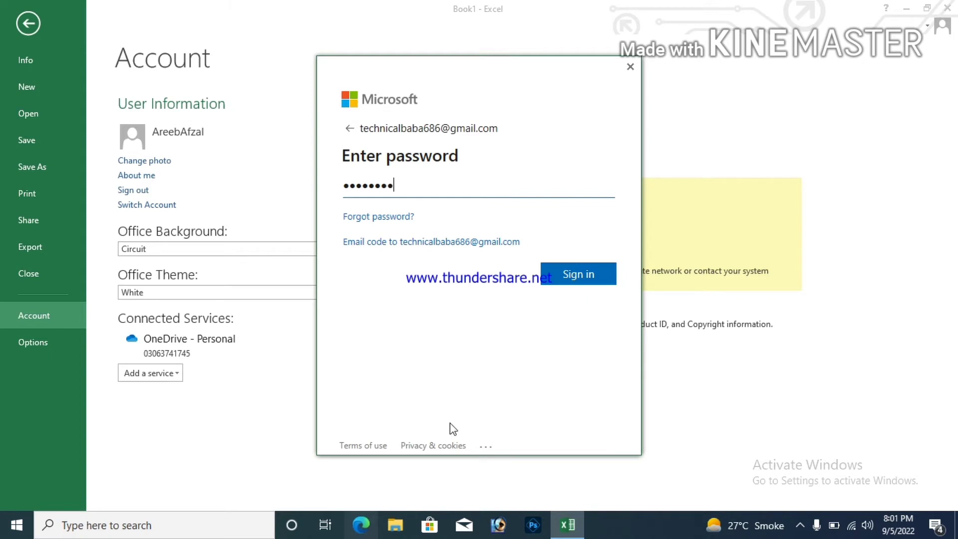
{"action": "left_click", "coordinate": [574, 279]}
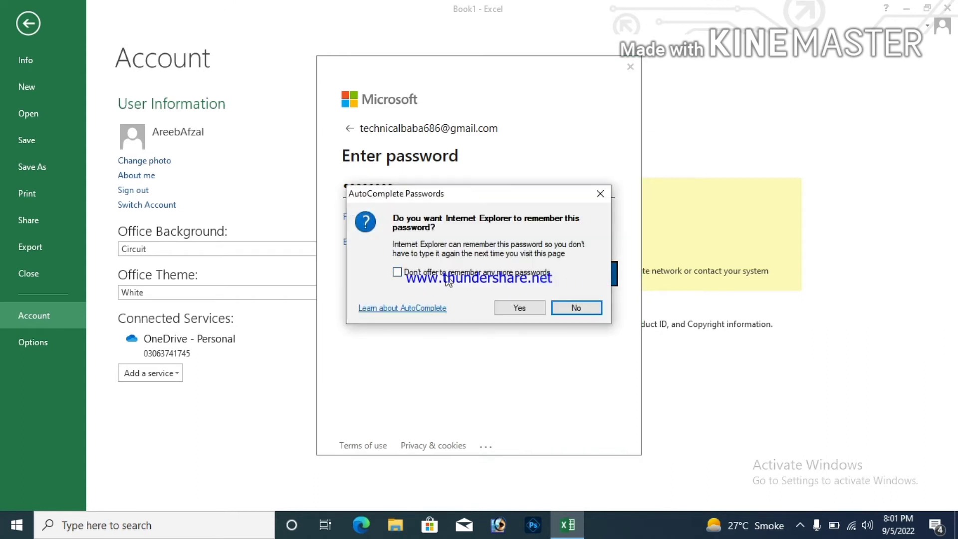
{"action": "left_click", "coordinate": [485, 275]}
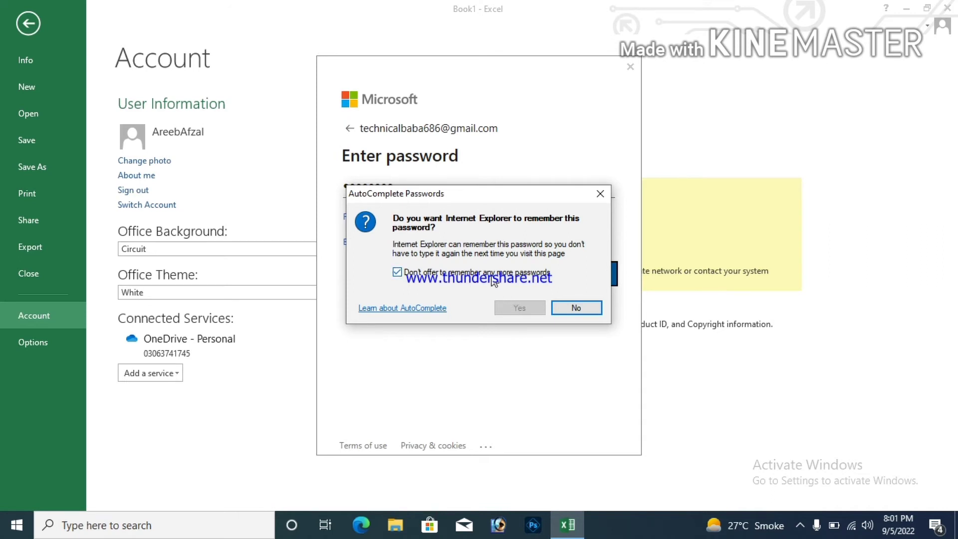
{"action": "left_click", "coordinate": [494, 277]}
{"action": "left_click", "coordinate": [520, 307]}
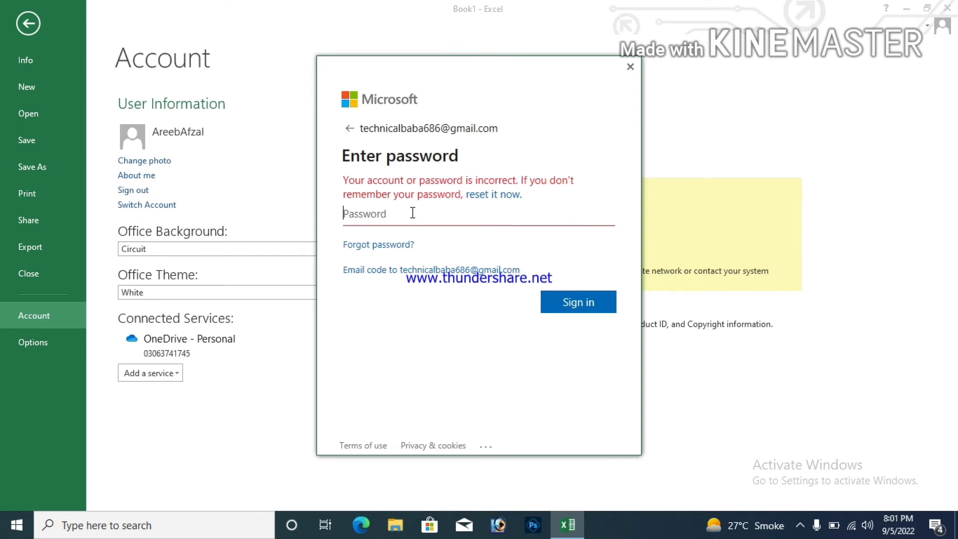
Step: Request an e-mailed sign-in code and sign in with the received code
{"action": "left_click", "coordinate": [397, 270]}
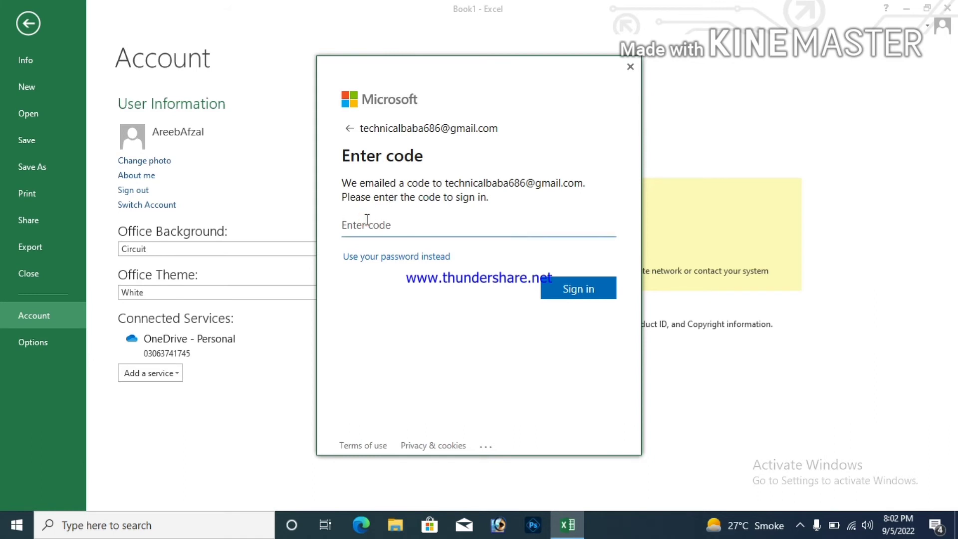
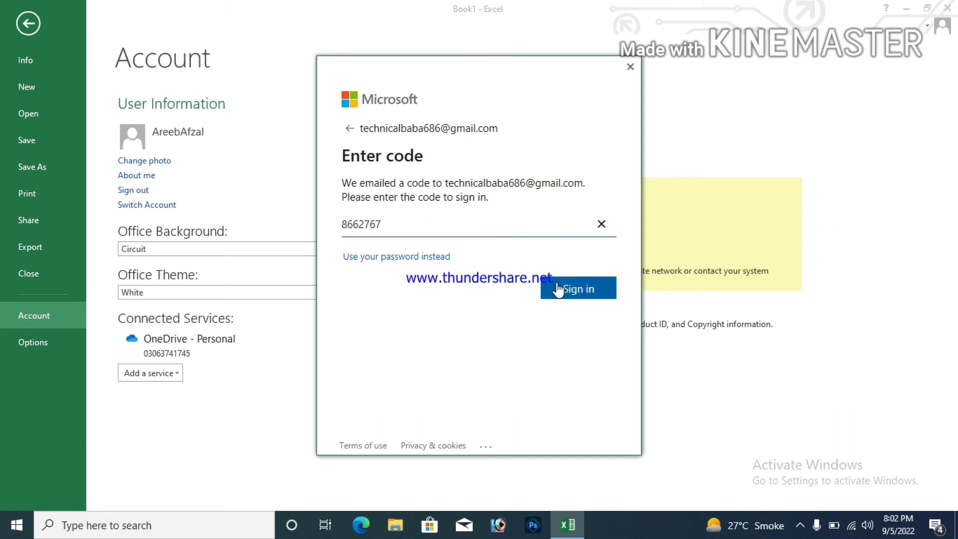
{"action": "left_click", "coordinate": [556, 283]}
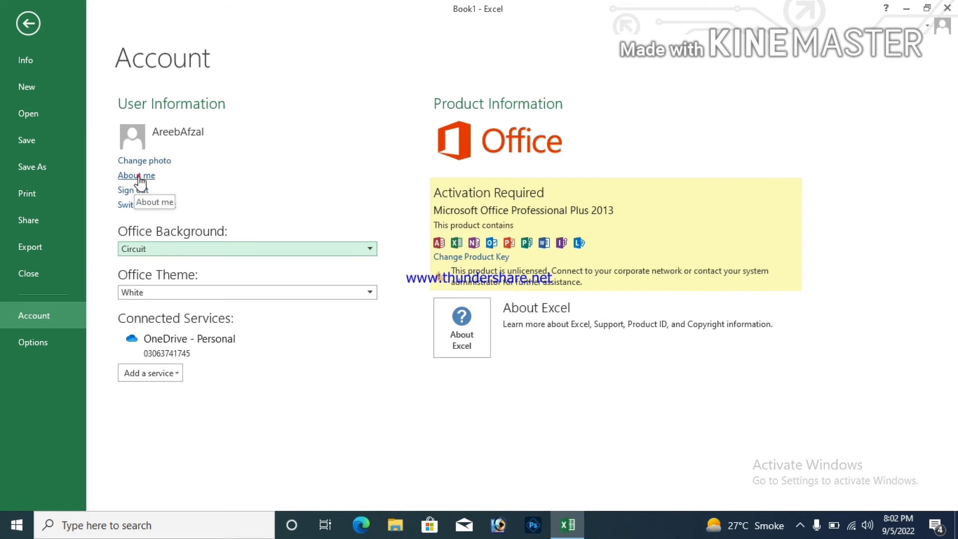
Step: Open the About me link to load the Microsoft account page in a browser
{"action": "left_click", "coordinate": [138, 177]}
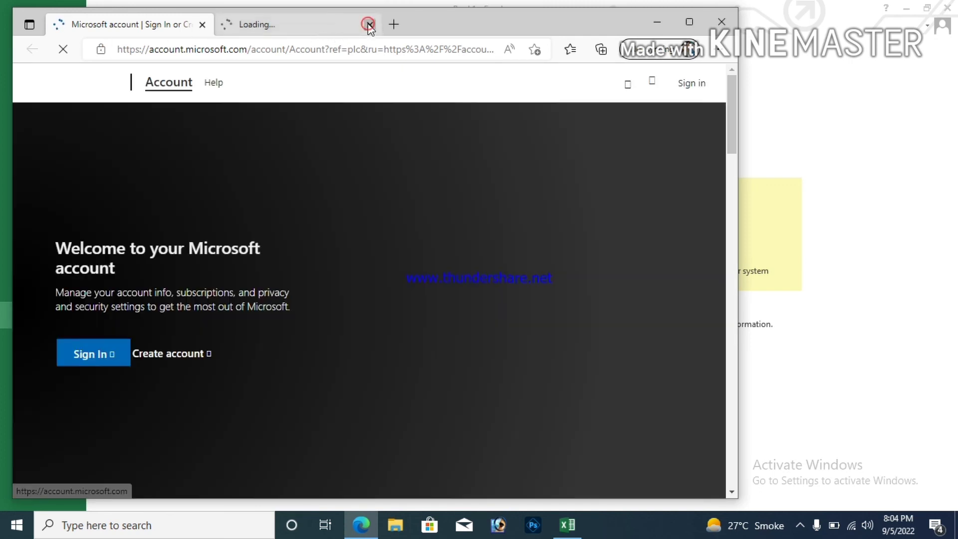
Step: Close the extra Loading tab and the Edge window showing the Microsoft account page
{"action": "left_click", "coordinate": [369, 24]}
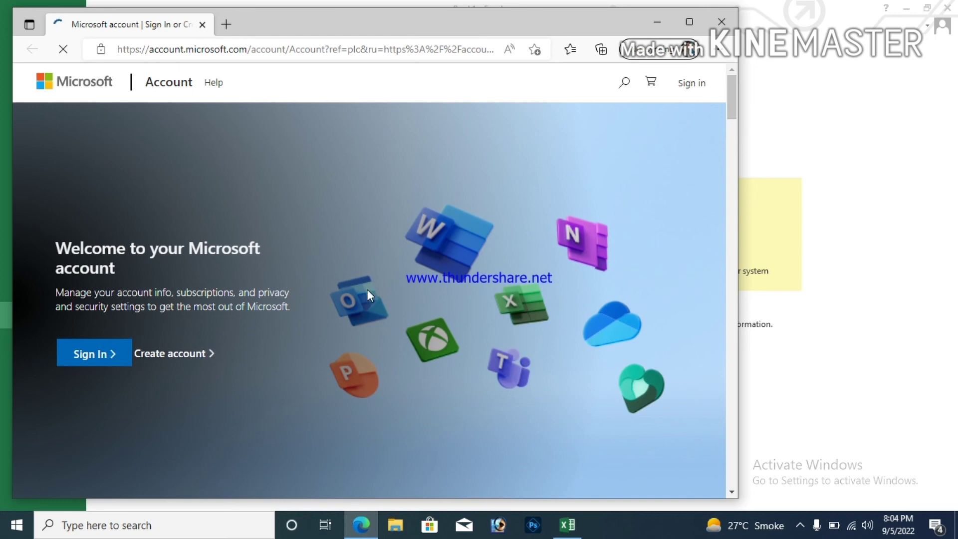
{"action": "left_click", "coordinate": [692, 54]}
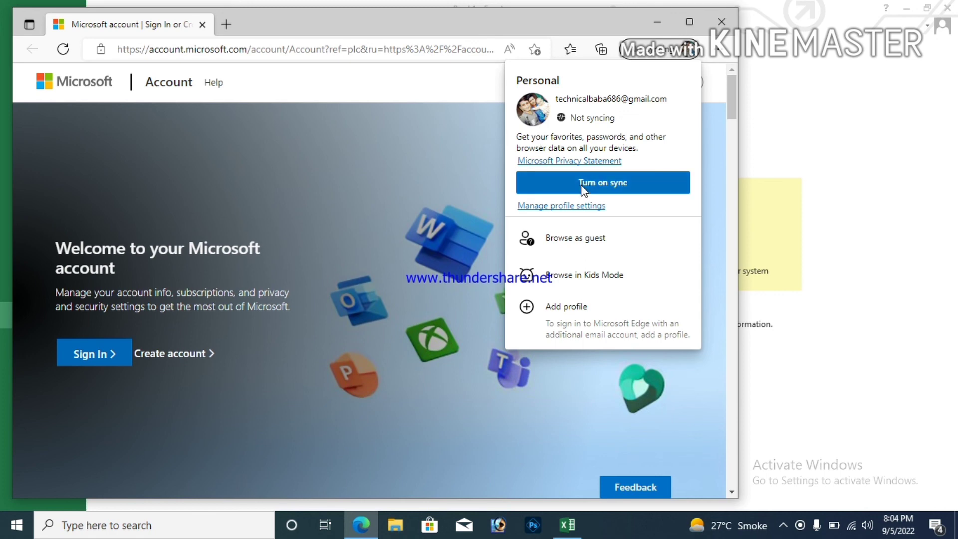
{"action": "left_click", "coordinate": [526, 416]}
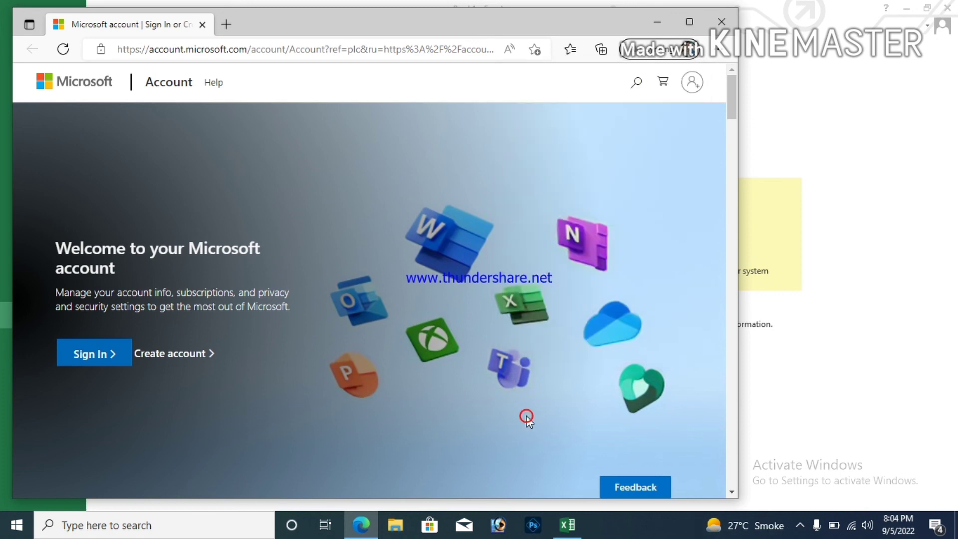
{"action": "left_click", "coordinate": [721, 21]}
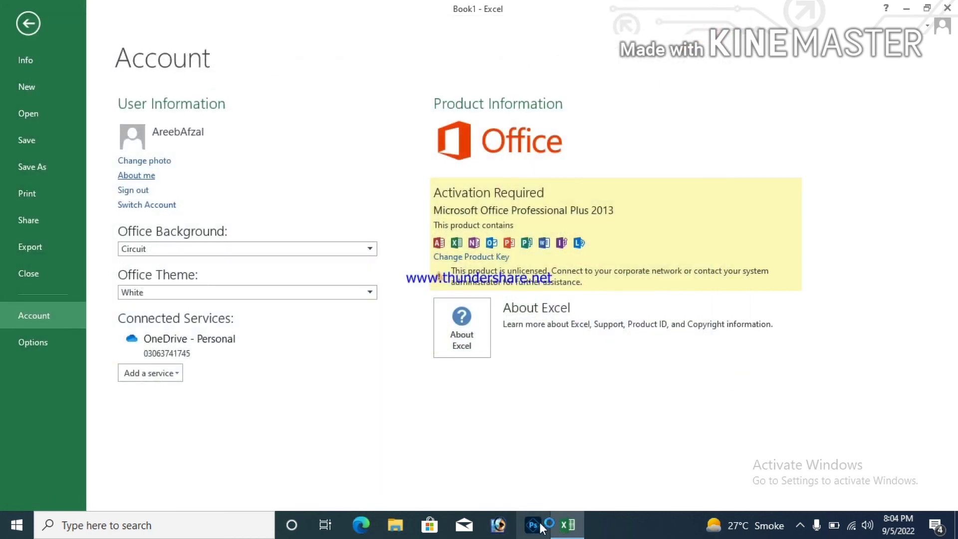
{"action": "left_click", "coordinate": [798, 525]}
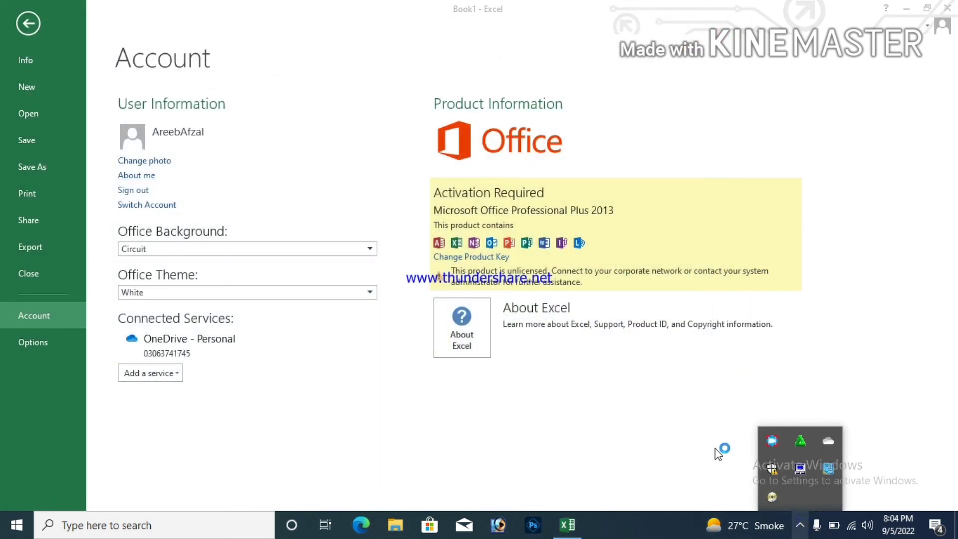